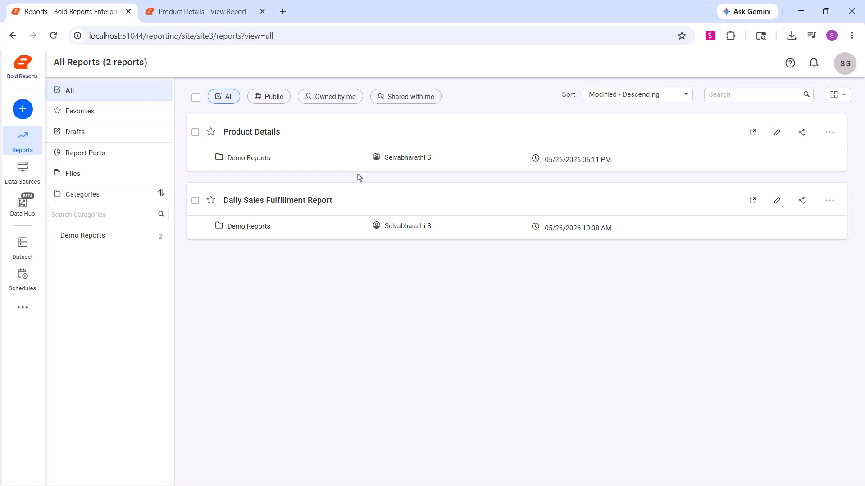
# - Go to User Management from the sidebar's extra options to list the site's users
pyautogui.click(23, 307)
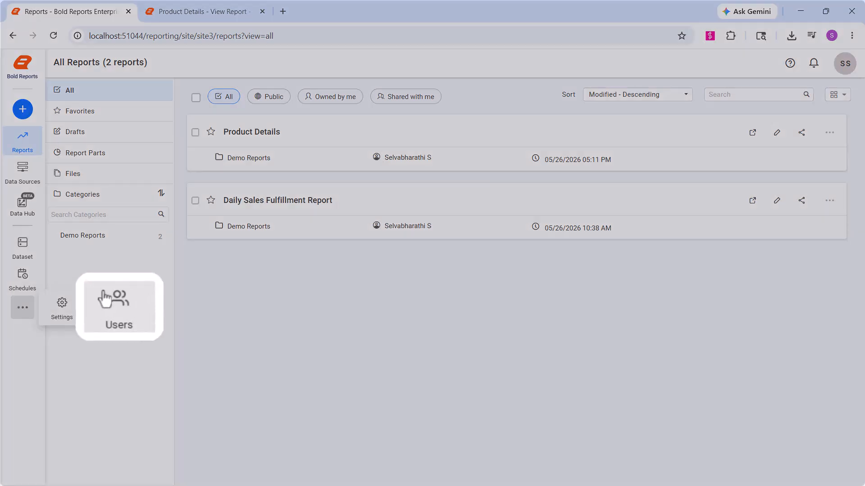
pyautogui.click(97, 301)
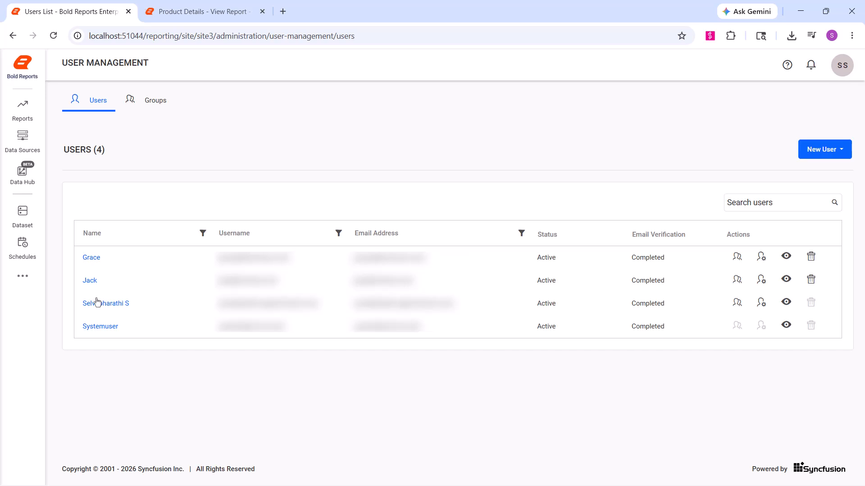
# - Add a ProductName attribute with value FurnitureProducts to the second listed user
pyautogui.click(90, 280)
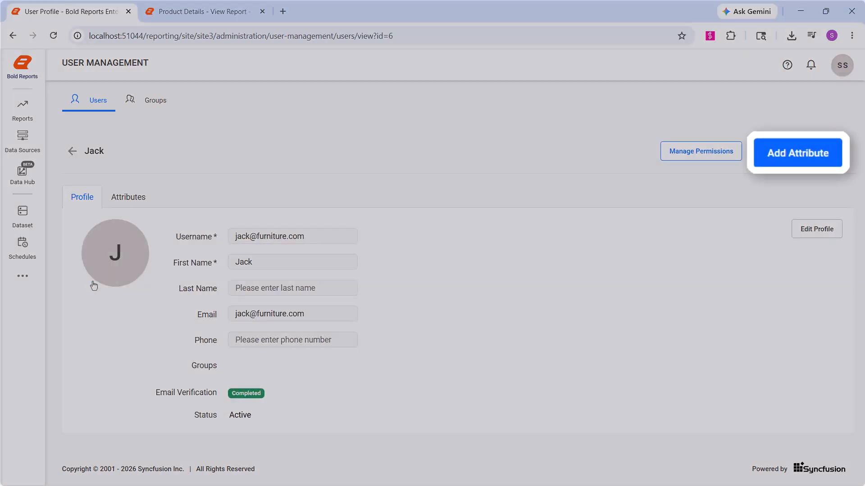
pyautogui.click(787, 153)
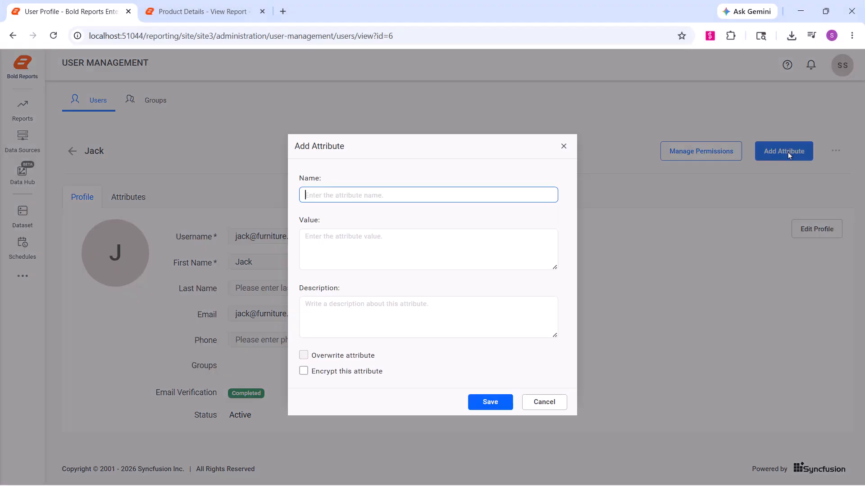
pyautogui.write('ProductName')
pyautogui.click(315, 238)
pyautogui.write('FurnitureProducts')
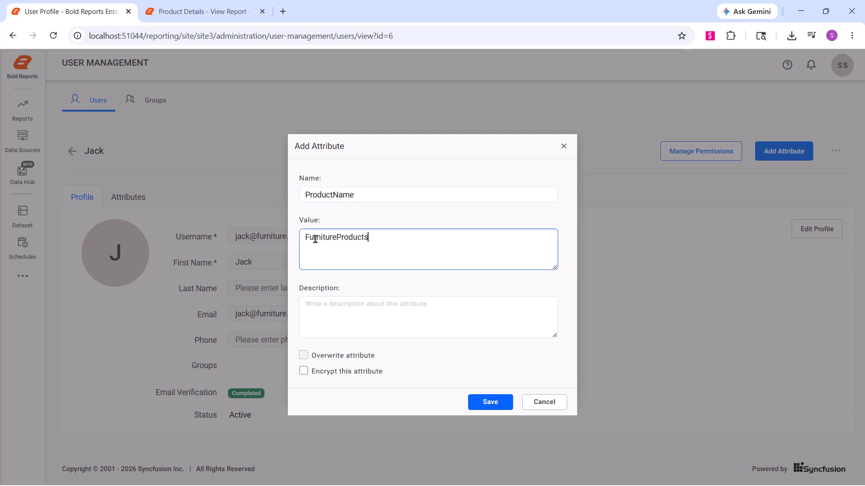
pyautogui.click(501, 402)
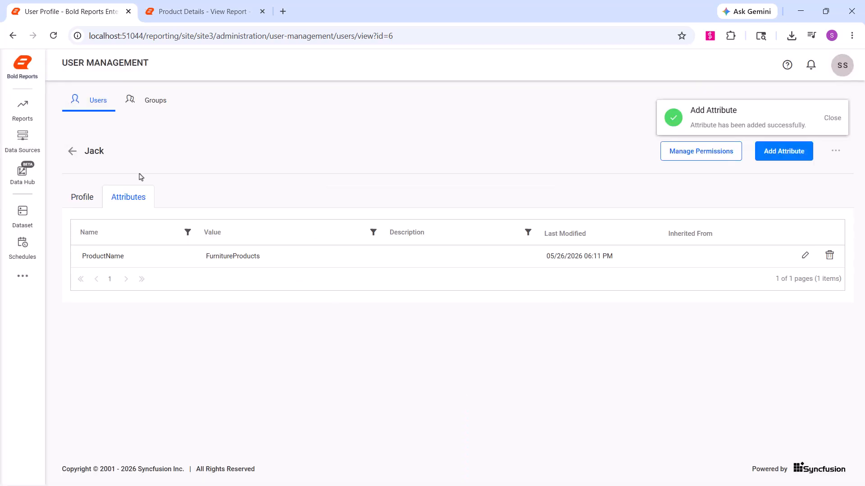
# - Add a ProductName attribute with value ElectronicProducts to the first listed user, then go to the sign-in username field
pyautogui.click(72, 151)
pyautogui.click(92, 256)
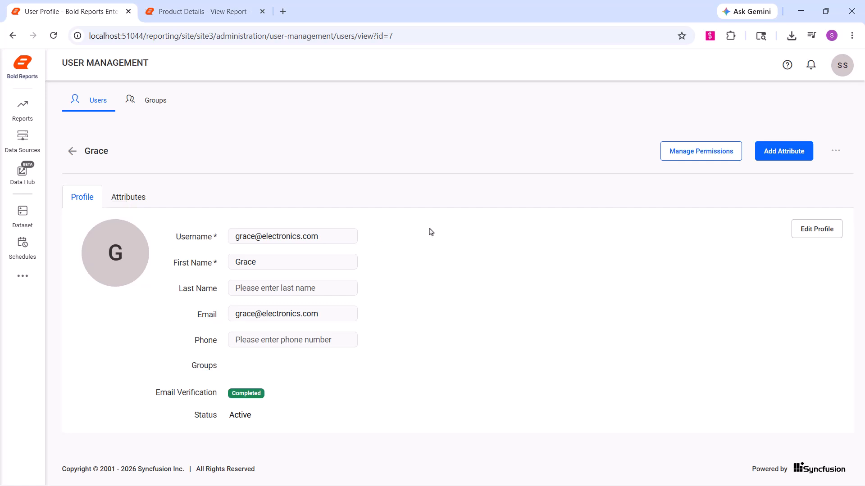
pyautogui.click(765, 155)
pyautogui.write('ProductName')
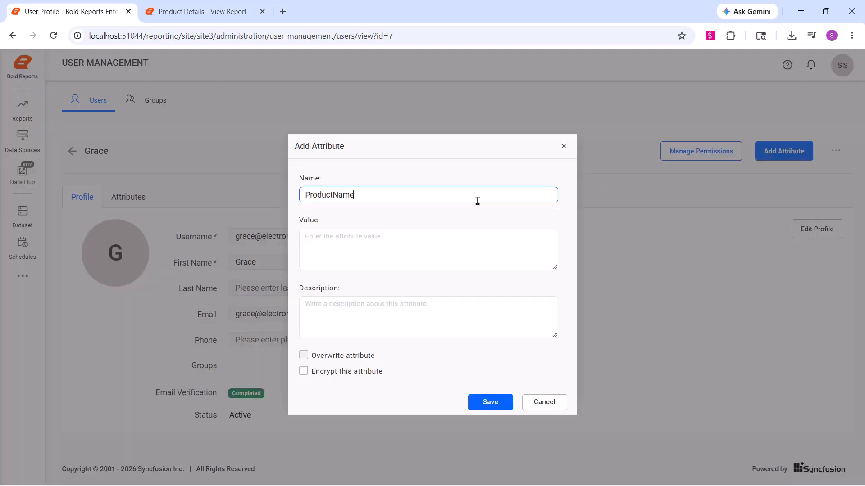
pyautogui.click(475, 241)
pyautogui.write('ElectronicProducts')
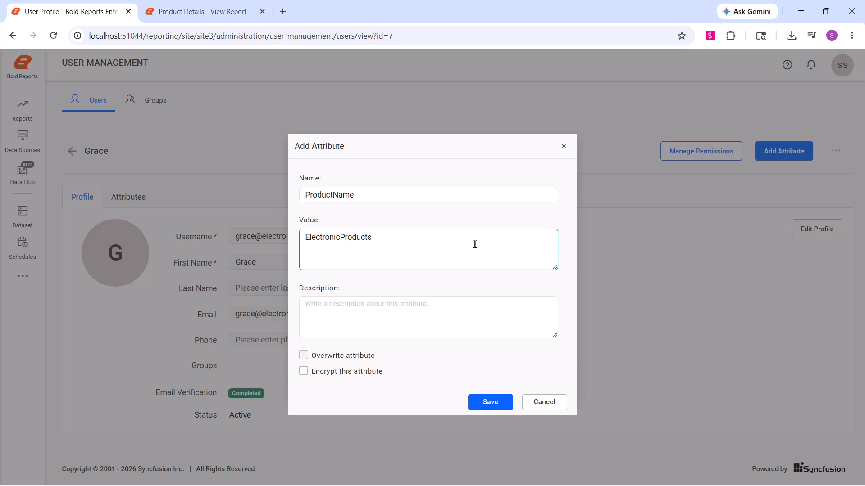
pyautogui.click(492, 405)
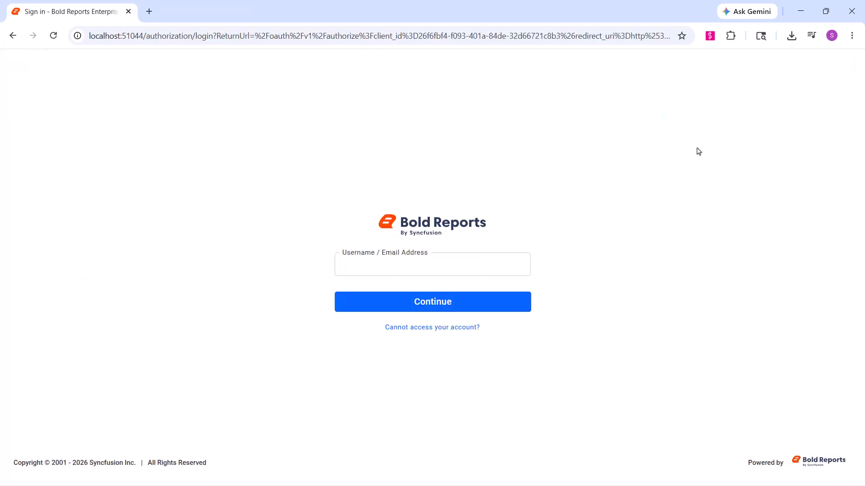
pyautogui.click(338, 266)
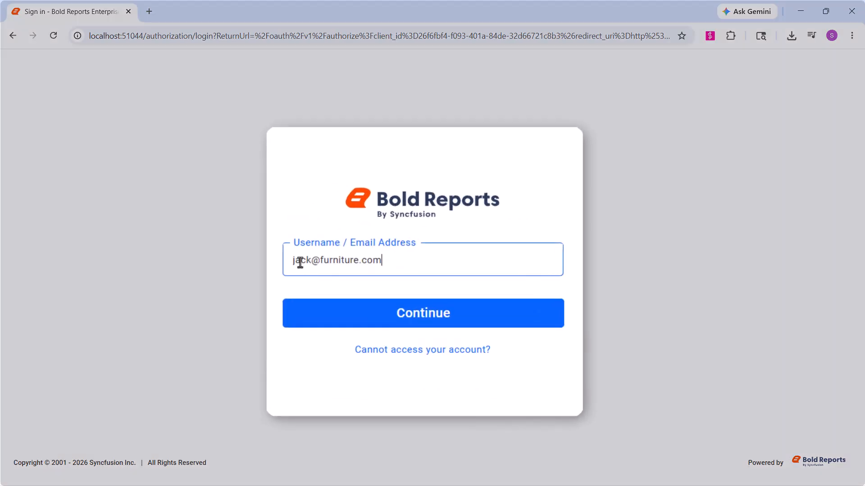
# - Sign in with the furniture user's e-mail and open the Product Details report for editing
pyautogui.press('Return')
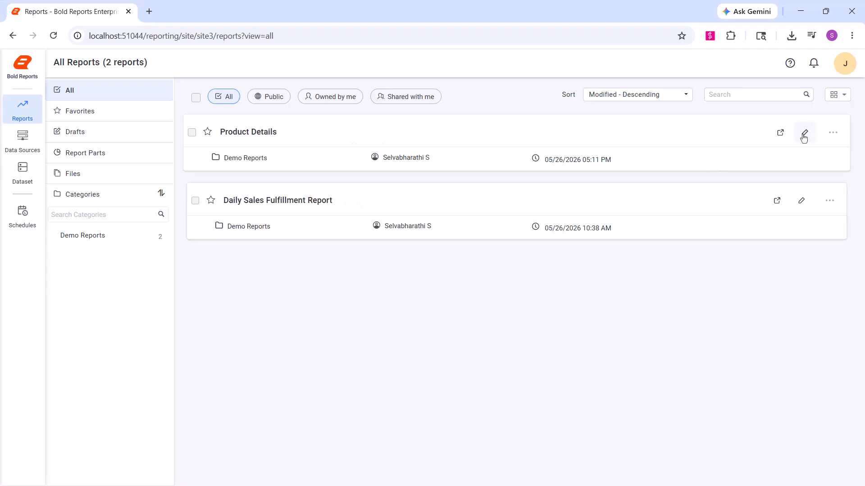
pyautogui.click(802, 133)
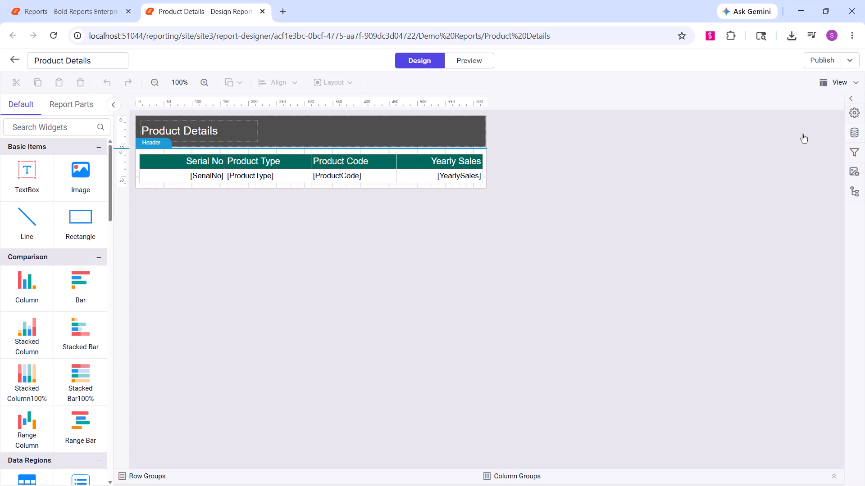
# - Set the ProductDetails data source's Database to ${{:ProductName}}, save, and preview the report
pyautogui.click(854, 133)
pyautogui.click(626, 105)
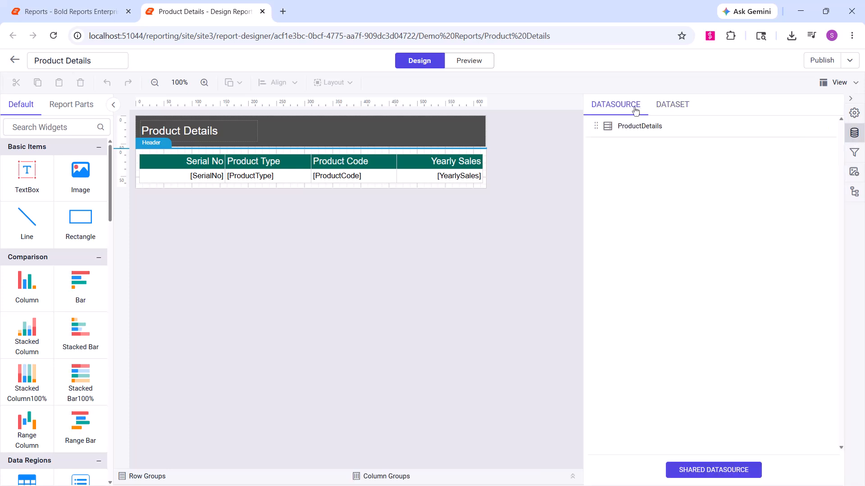
pyautogui.click(828, 127)
pyautogui.click(795, 143)
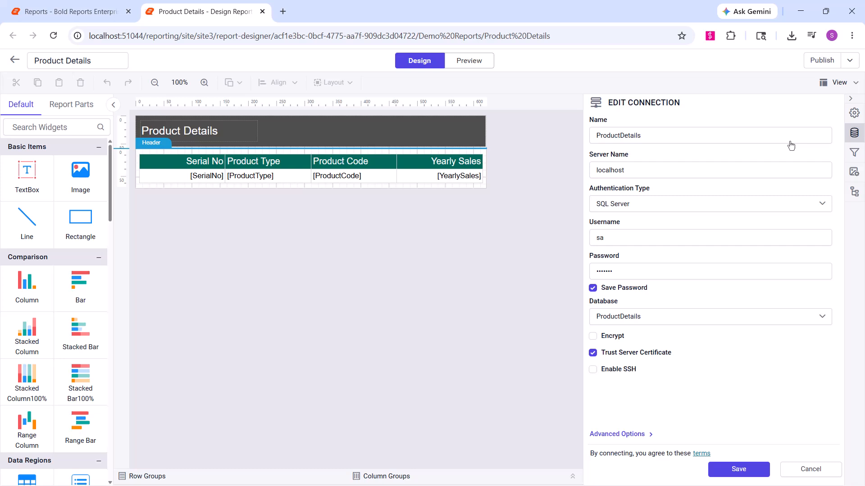
pyautogui.click(615, 315)
pyautogui.write('${{}}')
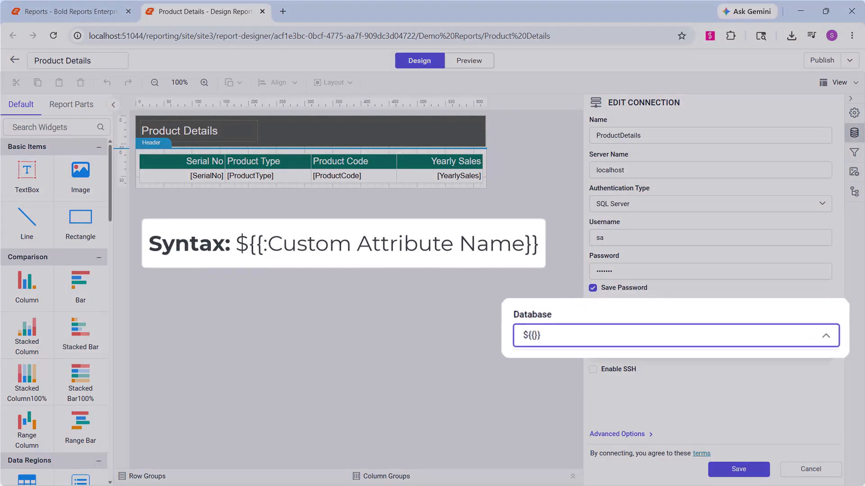
pyautogui.write(':ProductName')
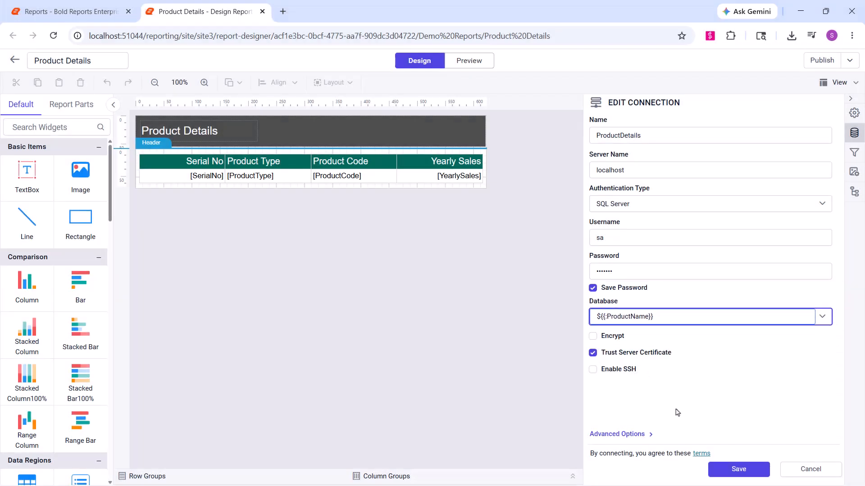
pyautogui.click(739, 469)
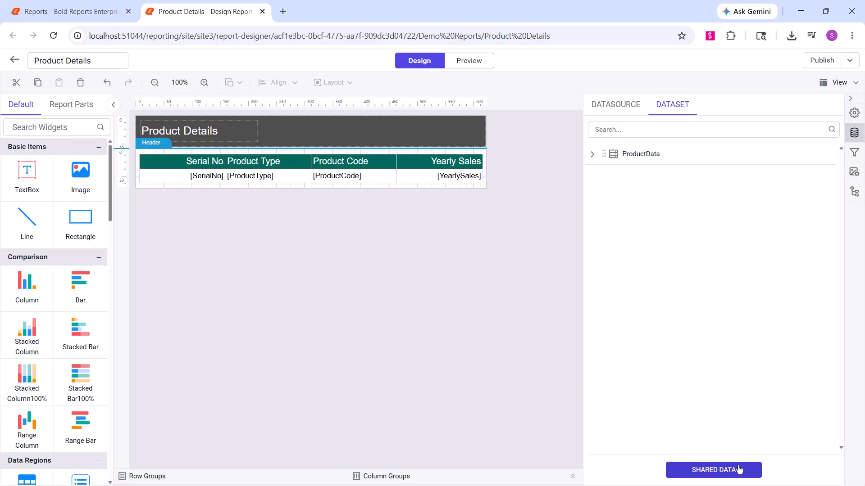
pyautogui.click(473, 62)
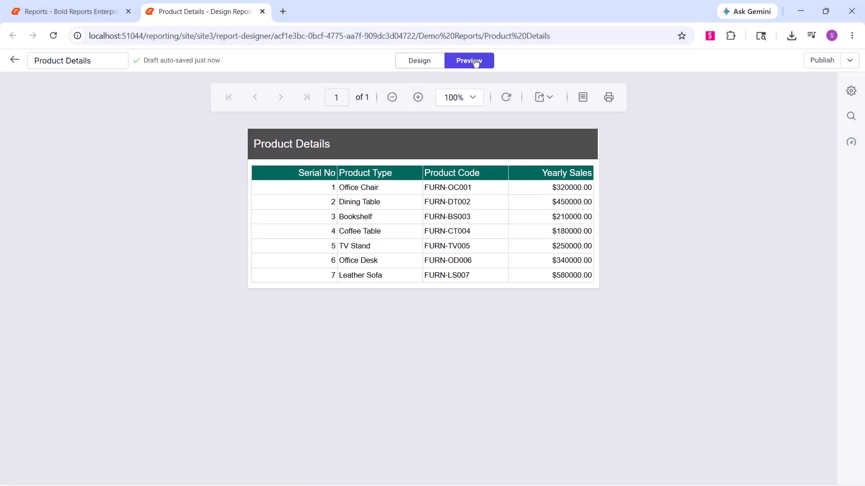
# - Publish the Product Details report from the designer
pyautogui.click(815, 62)
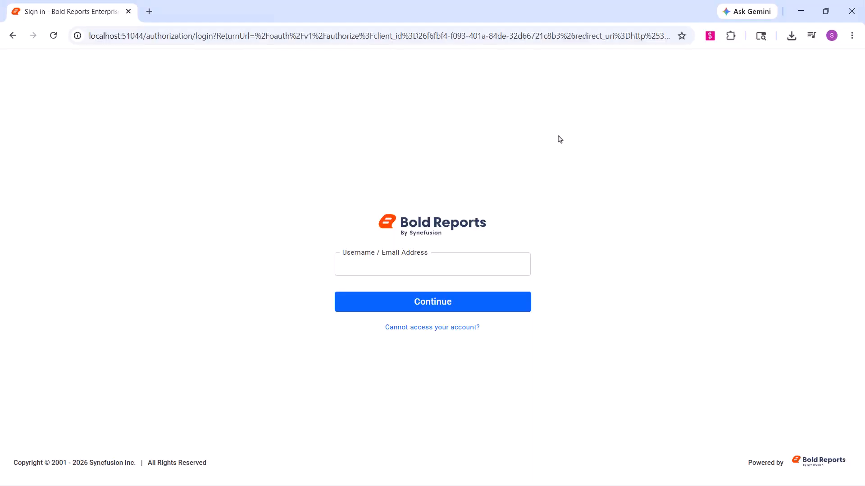
# - Sign in with the electronics user's e-mail and password, then open Product Details
pyautogui.click(349, 266)
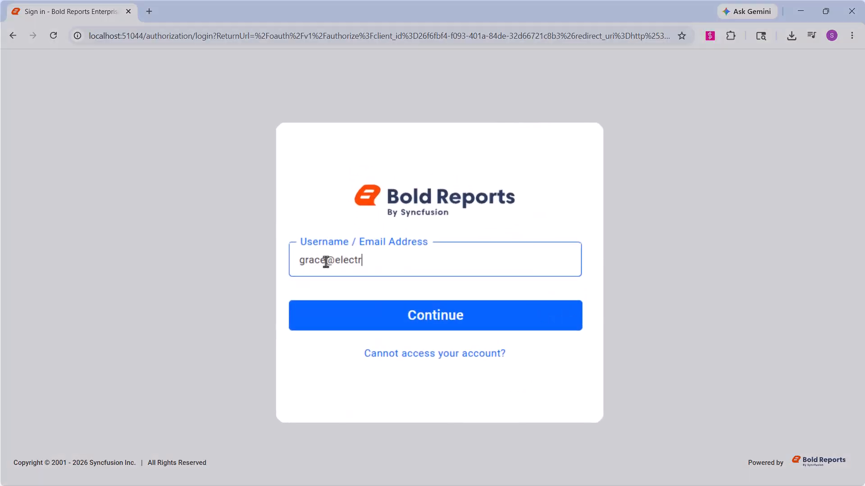
pyautogui.press('Return')
pyautogui.write('*******')
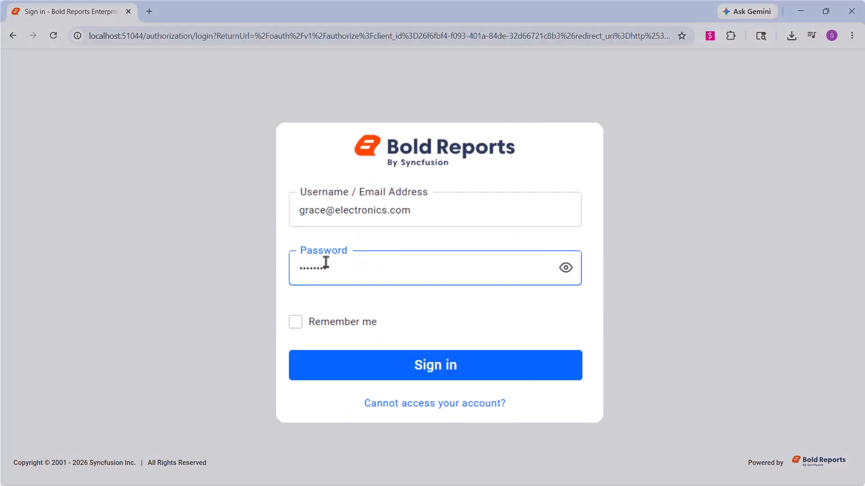
pyautogui.press('Return')
pyautogui.click(252, 132)
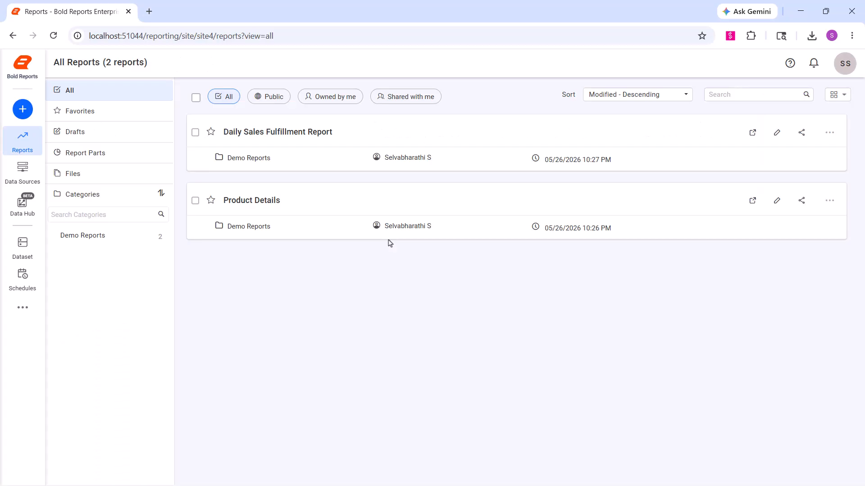
# - Open Settings from the sidebar's extra options and scroll down to Branding
pyautogui.click(23, 308)
pyautogui.click(58, 314)
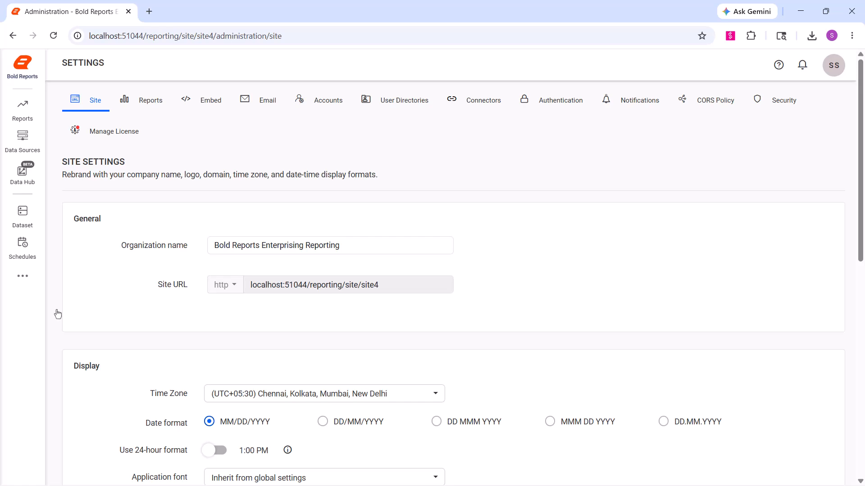
pyautogui.scroll(-10, 57, 313)
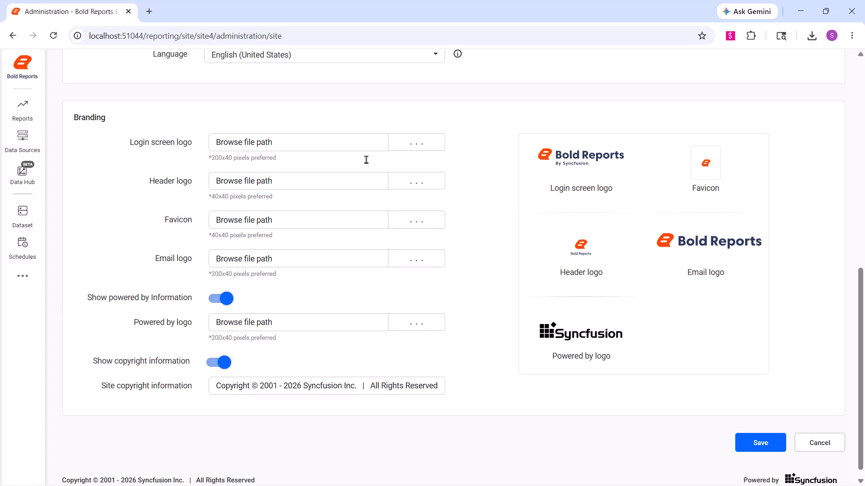
# - Replace the login screen, header and favicon logos with the Syncfusion-Login-Screen, Syncfusion-Header and Syncfusion-Favicon images
pyautogui.click(417, 142)
pyautogui.click(356, 154)
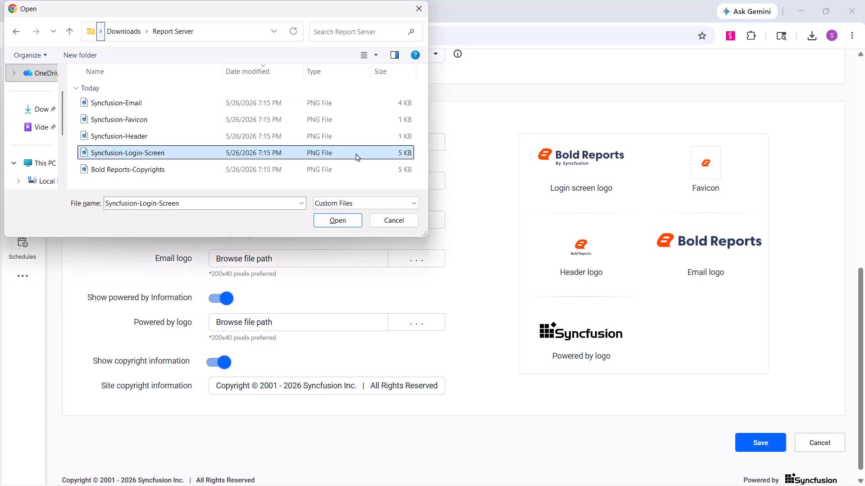
pyautogui.click(336, 220)
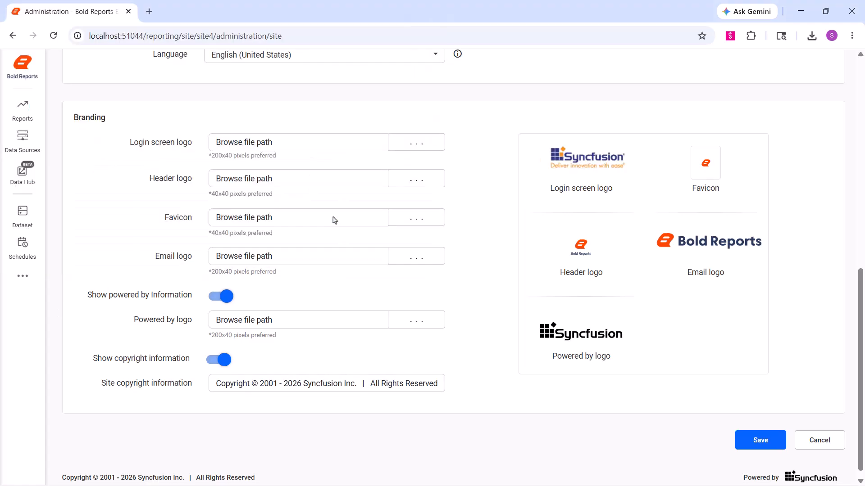
pyautogui.click(403, 180)
pyautogui.click(350, 136)
pyautogui.click(337, 217)
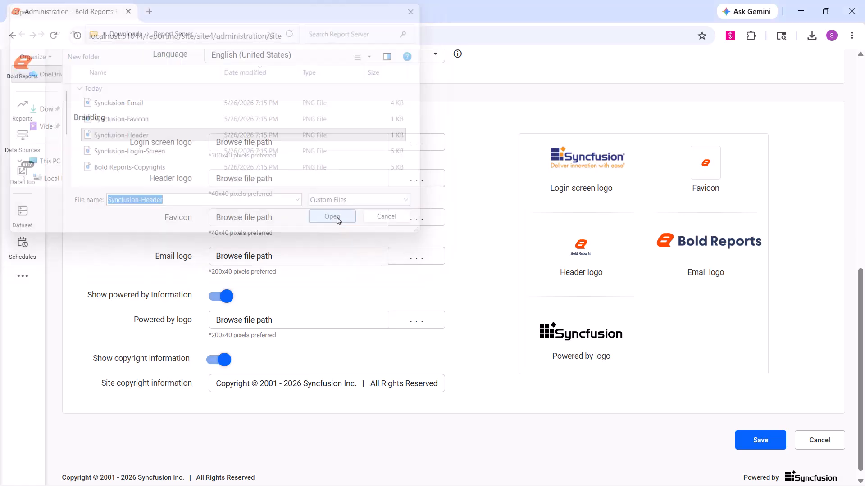
pyautogui.click(380, 216)
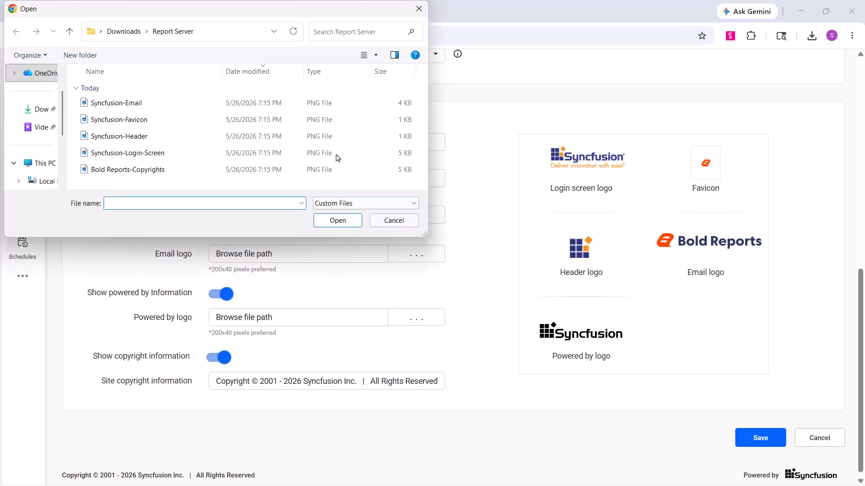
pyautogui.click(315, 120)
pyautogui.click(343, 218)
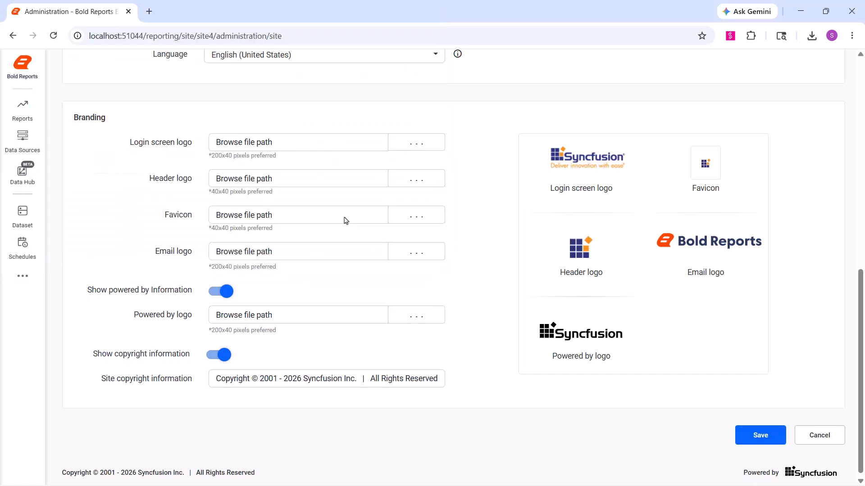
# - Set the email logo to Syncfusion-Email and the powered-by logo to Bold Reports-Copyrights, then save
pyautogui.click(417, 252)
pyautogui.click(288, 103)
pyautogui.click(340, 221)
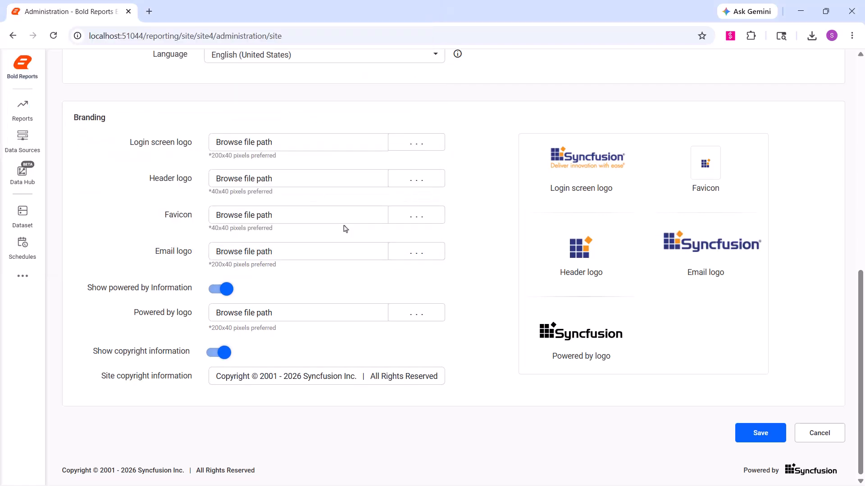
pyautogui.click(415, 315)
pyautogui.click(395, 170)
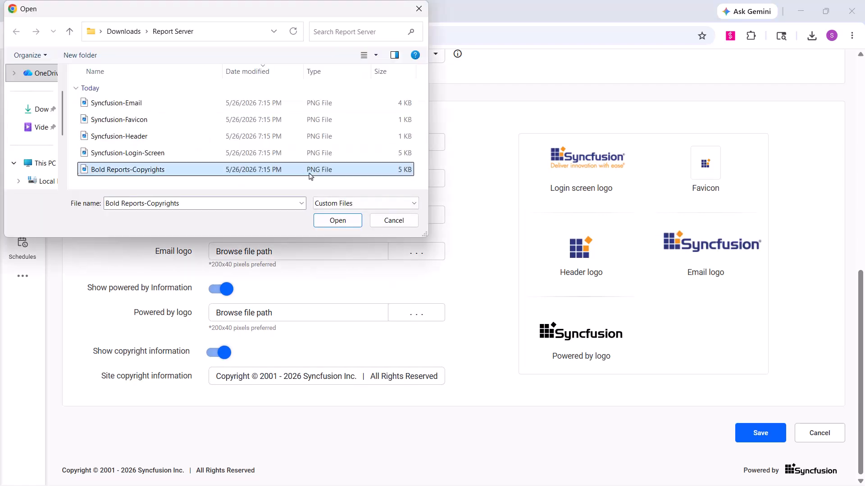
pyautogui.click(336, 220)
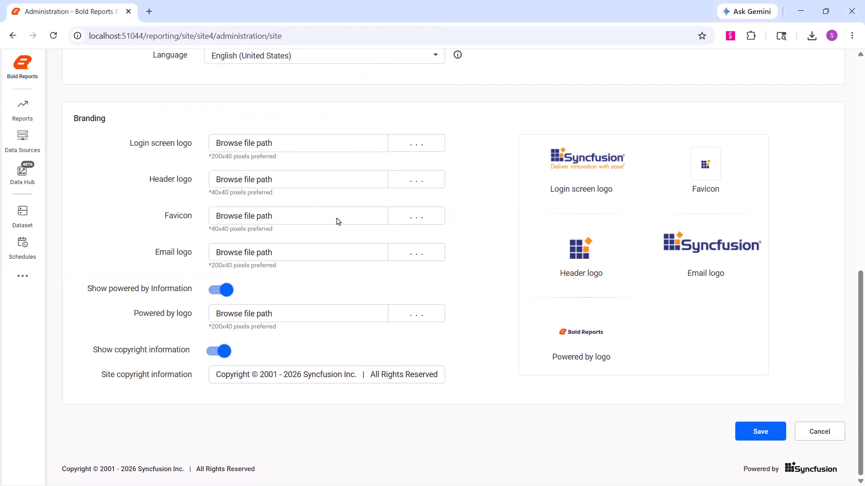
pyautogui.click(765, 433)
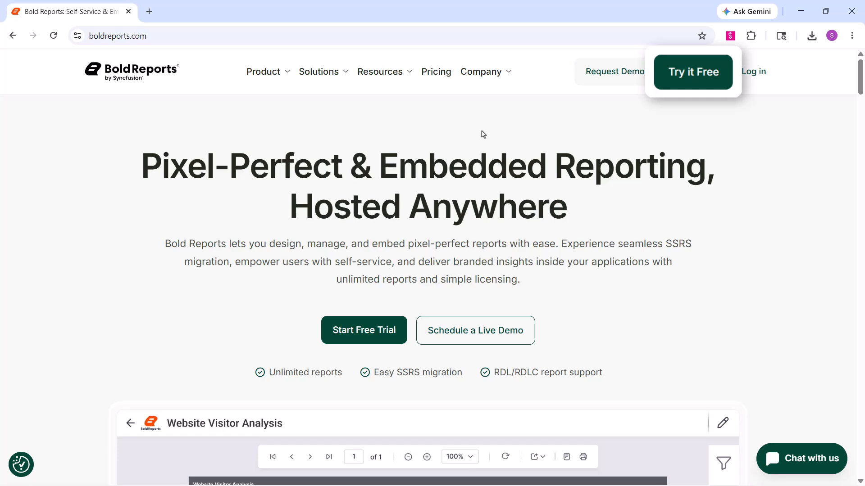
# - Visit the free trial page, return to the home page, and open the Request Demo page
pyautogui.click(674, 74)
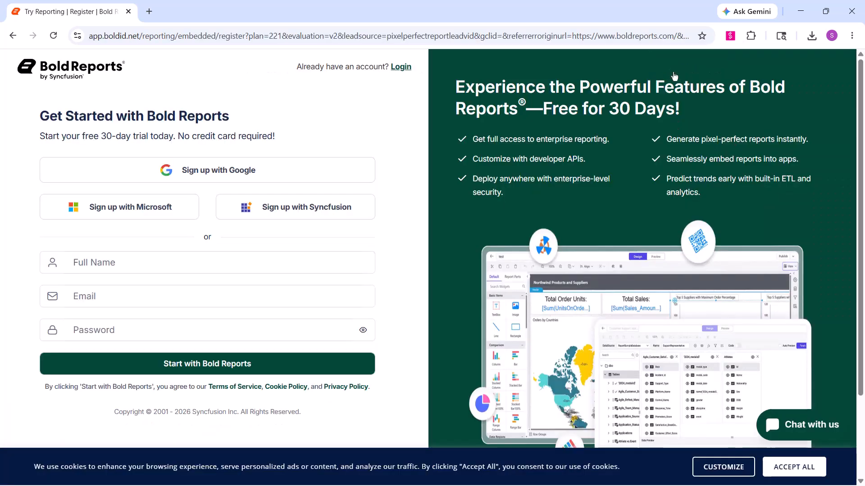
pyautogui.hotkey('alt', 'Left')
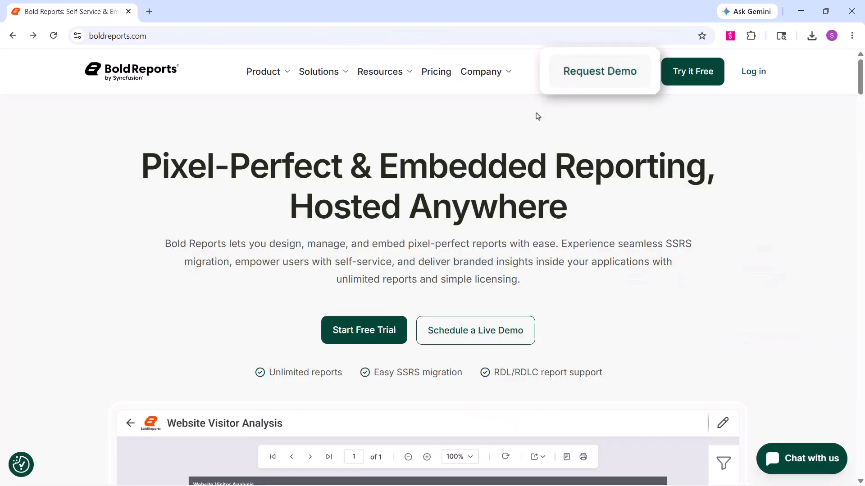
pyautogui.click(608, 76)
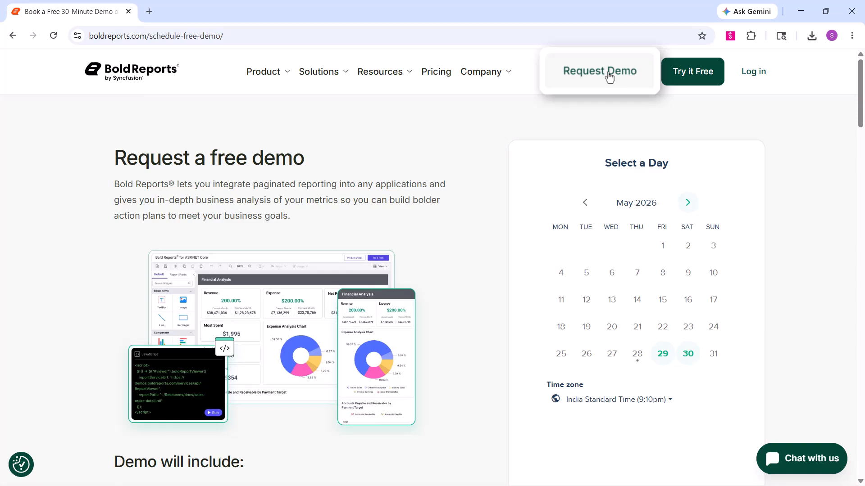